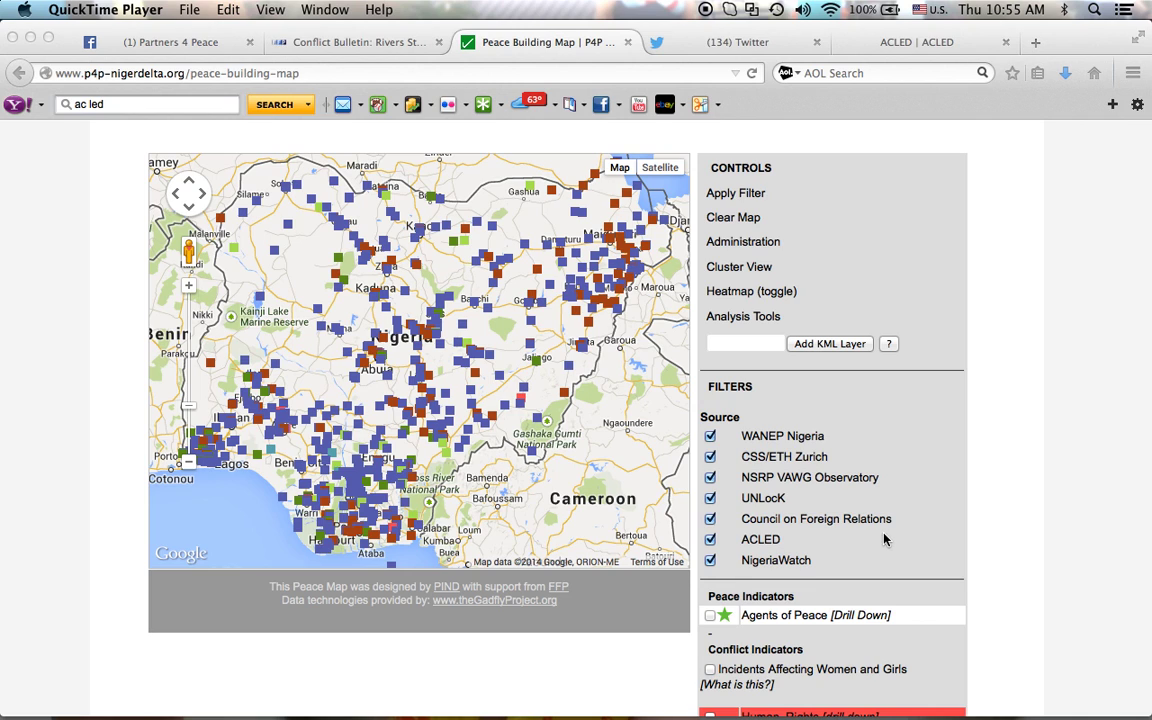
Step: Deselect all the conflict indicator categories in the map filters
scroll(995, 672, down, 1)
scroll(995, 672, down, 10)
scroll(995, 672, up, 2)
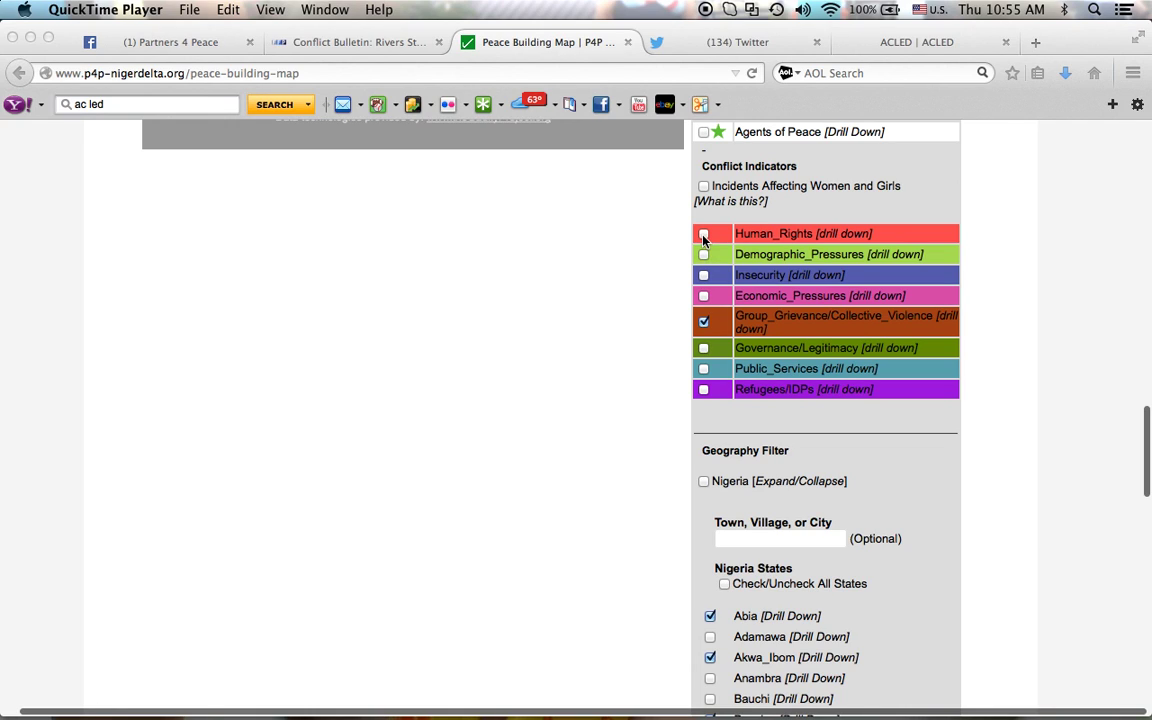
click(704, 238)
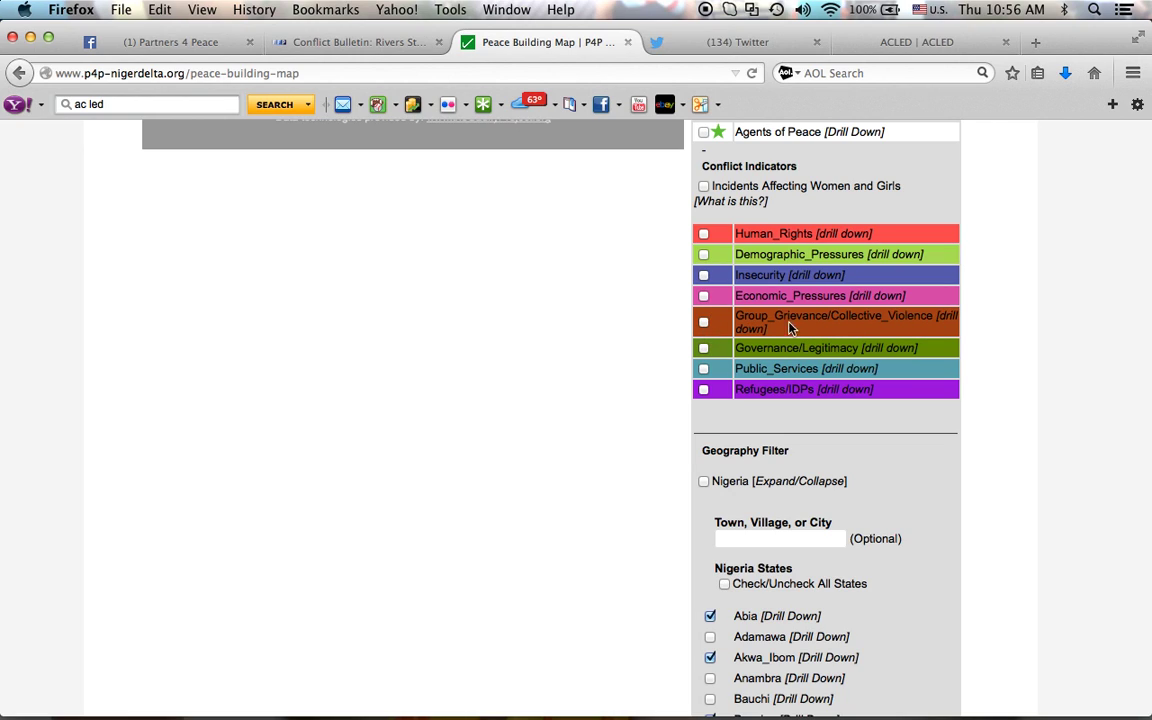
Step: Drill down into Group_Grievance/Collective_Violence and select Intra-Communal Tension or Violence, Inter-Communal Tension or Violence and Ethnic/Religious Tension
click(950, 317)
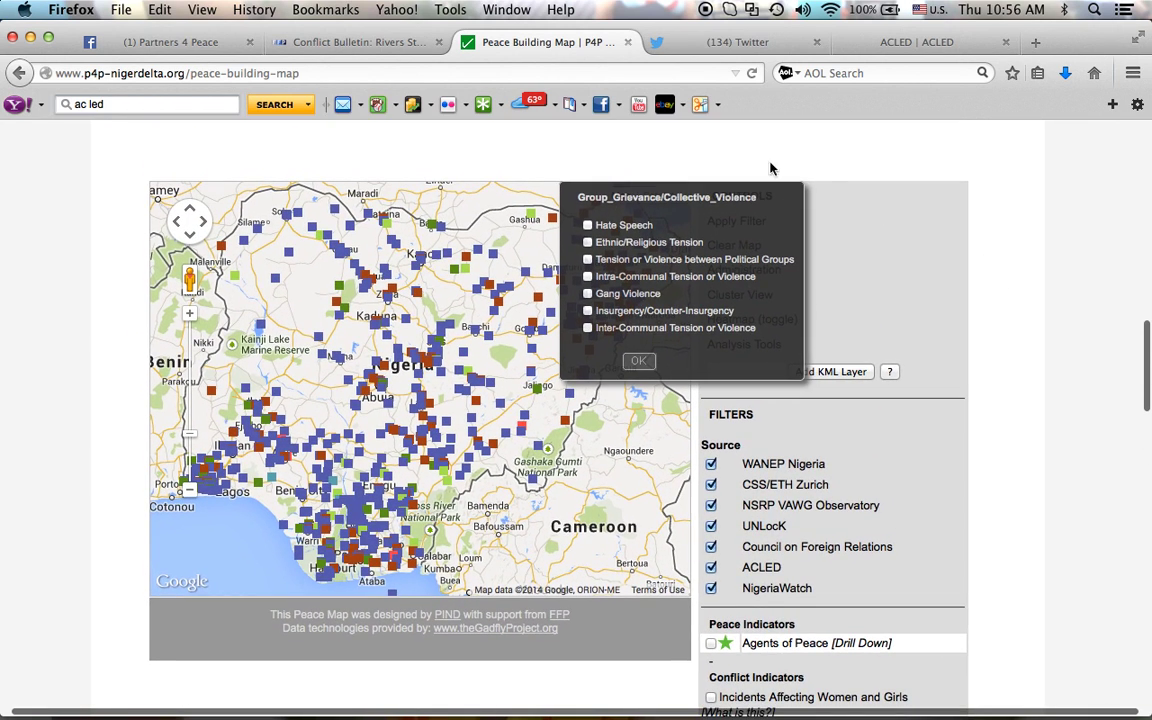
click(589, 278)
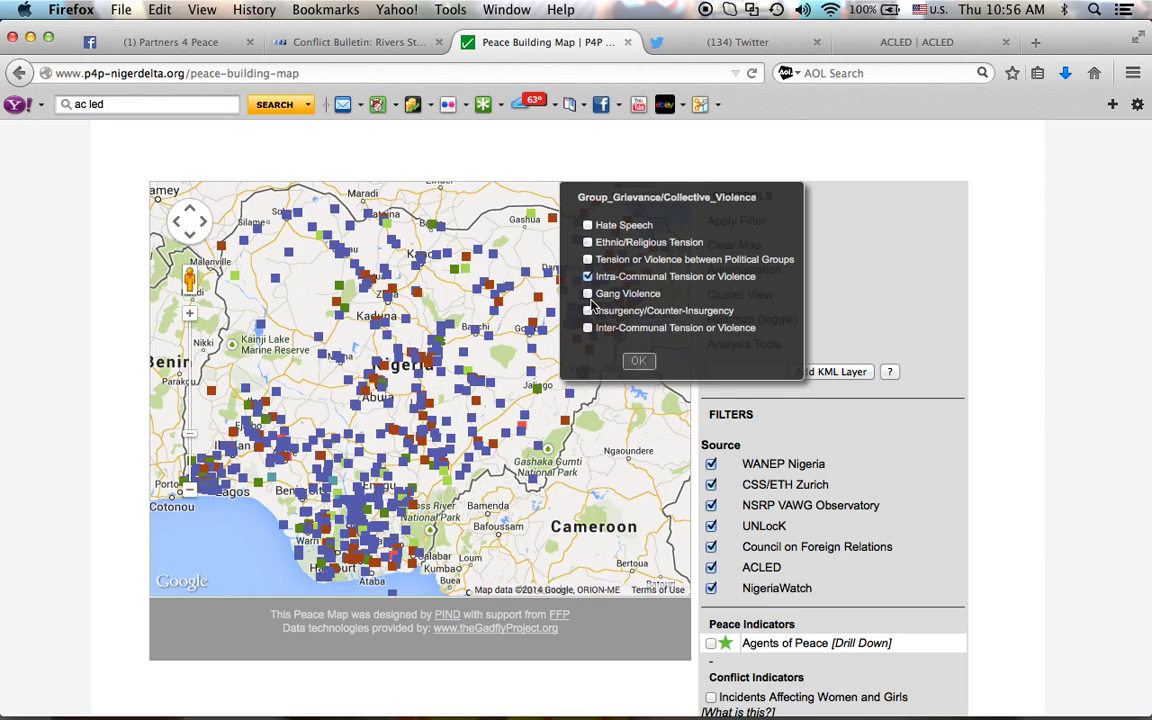
click(587, 333)
click(589, 243)
click(639, 366)
Step: Review the states selected in the geography filter and apply the filter to the map
scroll(1025, 584, down, 3)
scroll(1025, 584, down, 10)
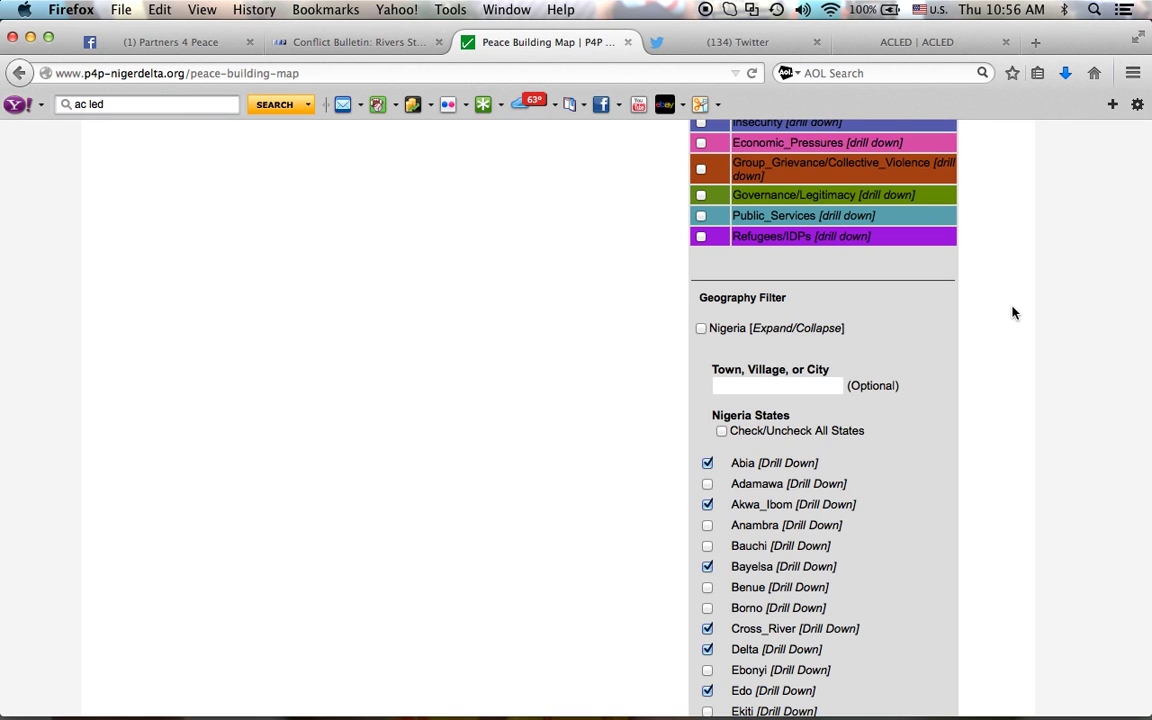
scroll(1010, 311, up, 5)
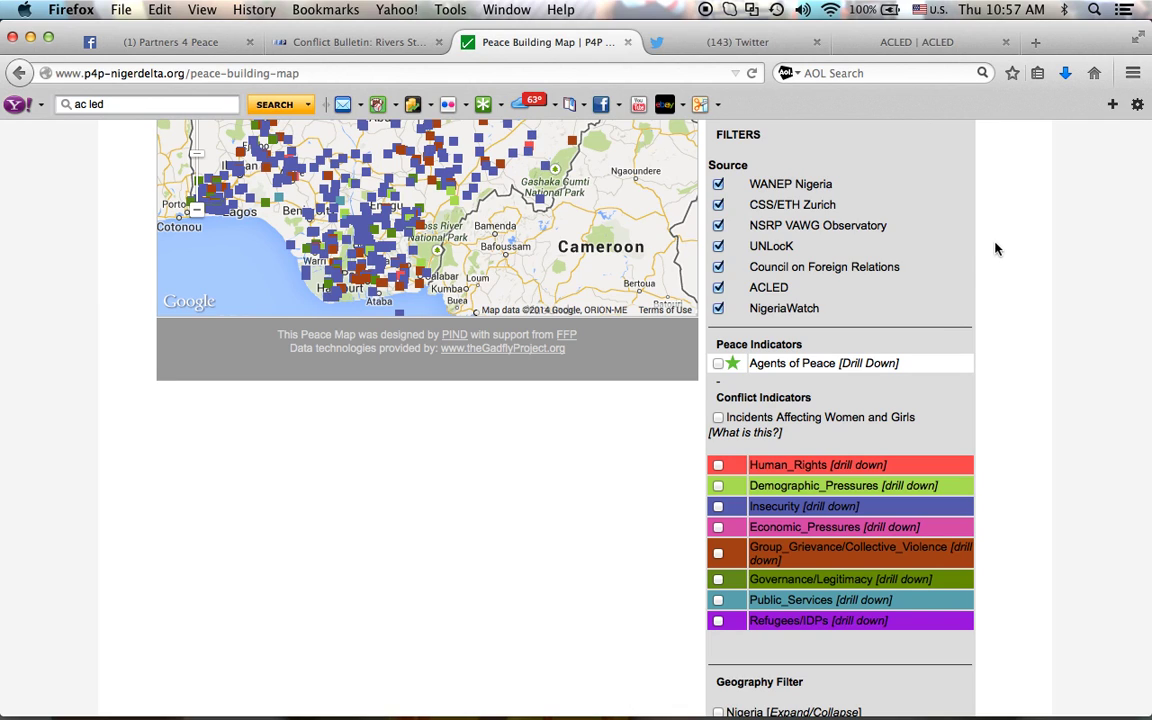
scroll(1005, 234, up, 10)
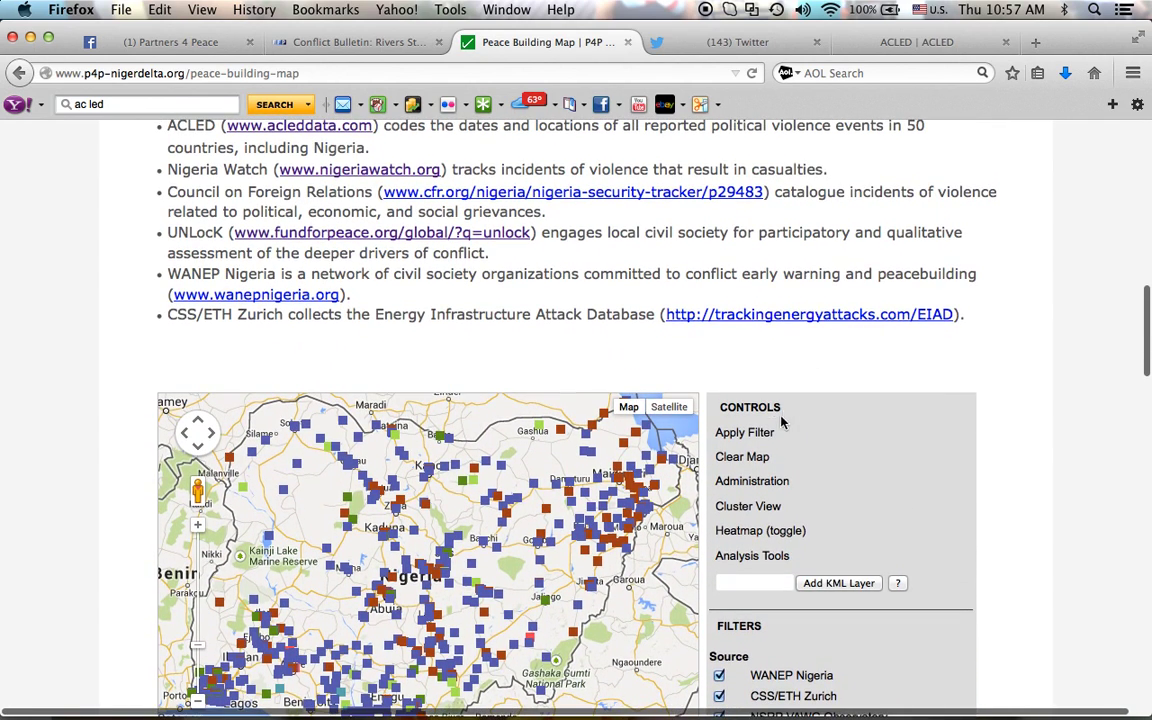
scroll(1030, 480, down, 2)
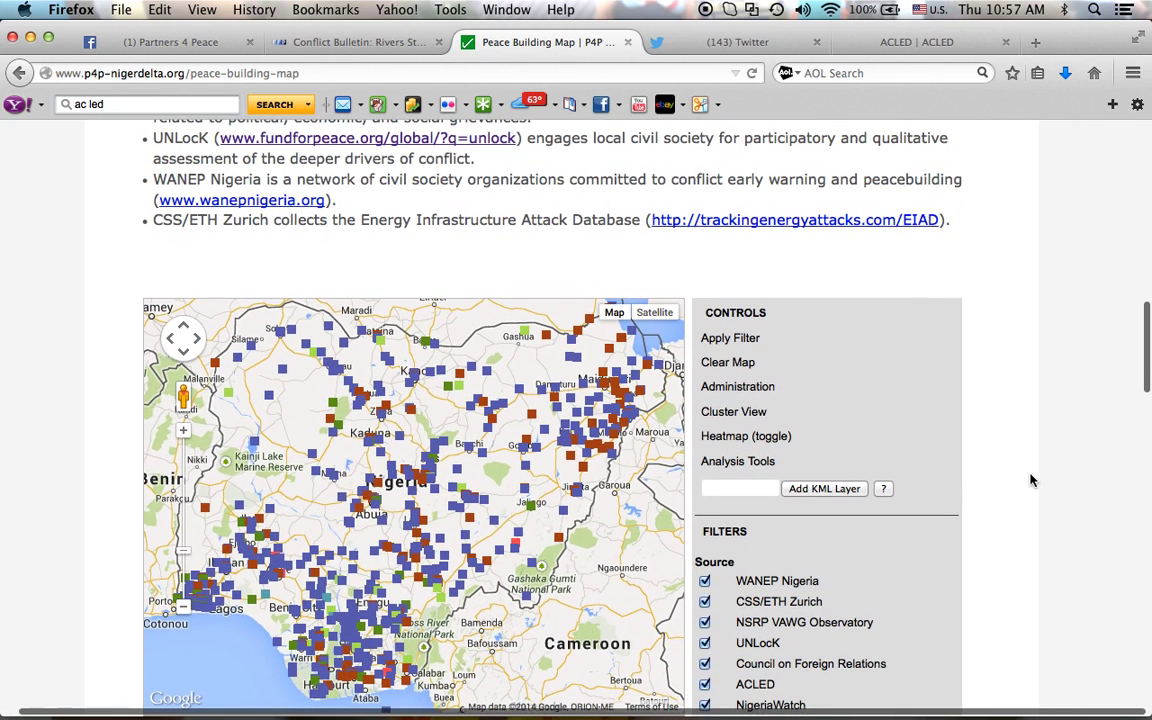
click(730, 338)
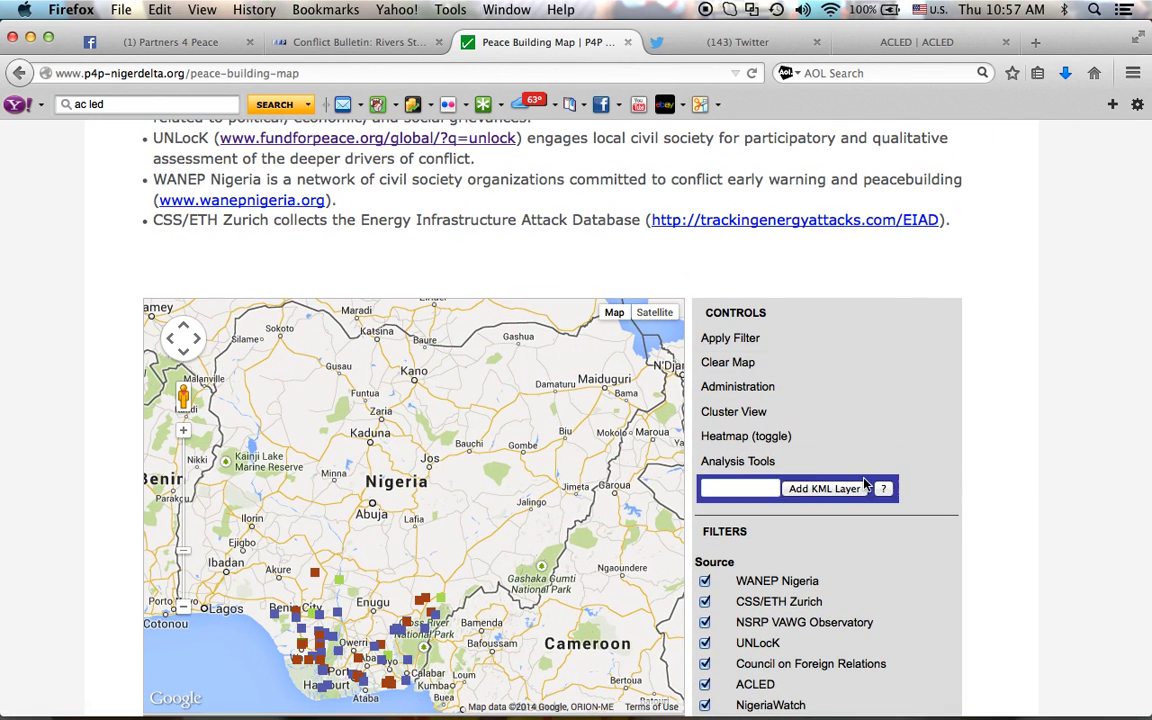
Step: Zoom the map in on the Niger Delta and read the details of the Insecurity incident on the coast south of Calabar
scroll(996, 540, down, 4)
scroll(996, 540, down, 2)
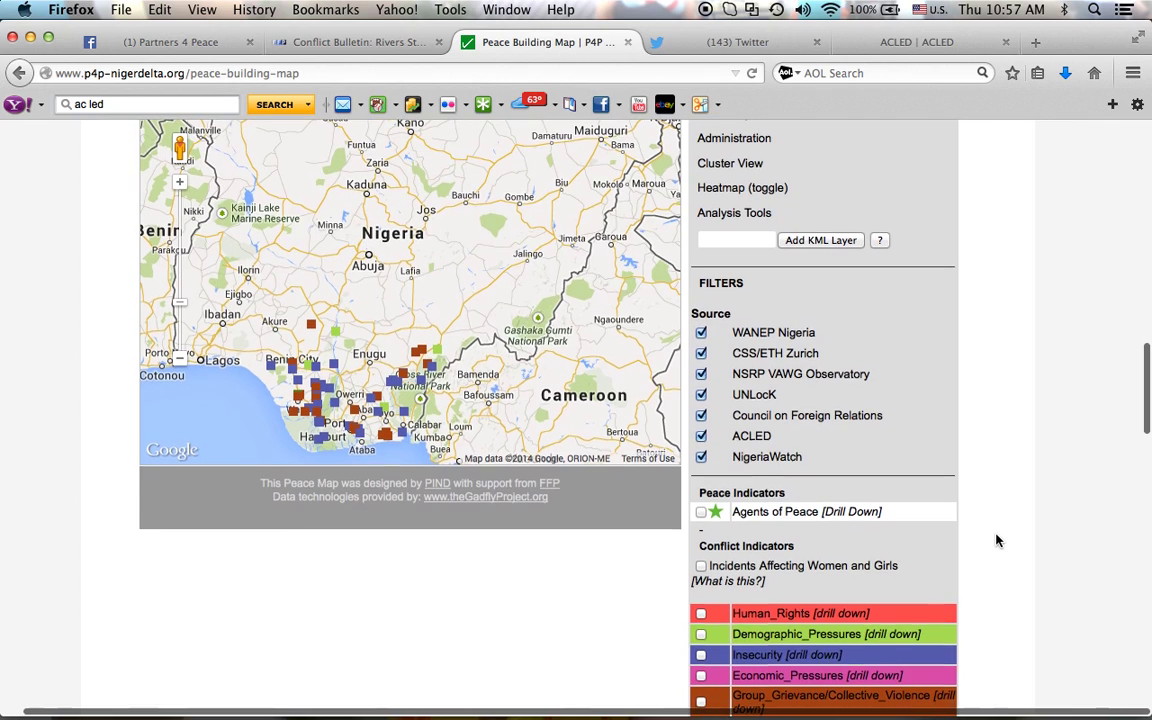
scroll(996, 540, down, 8)
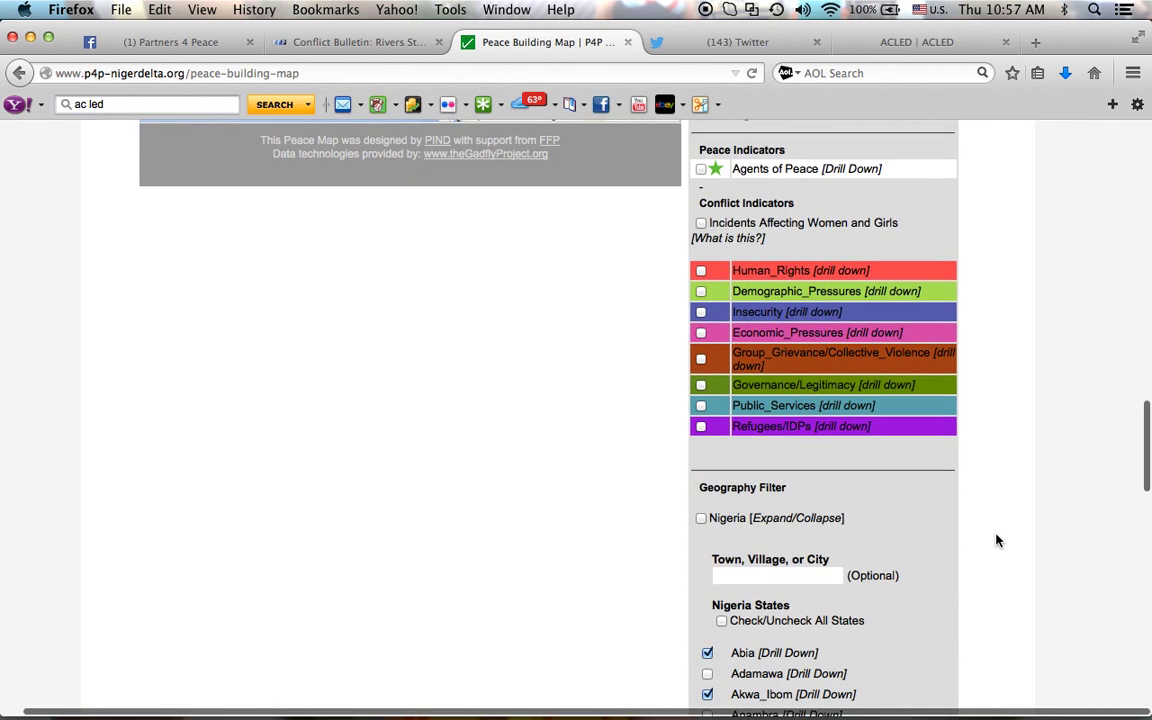
scroll(1008, 365, up, 7)
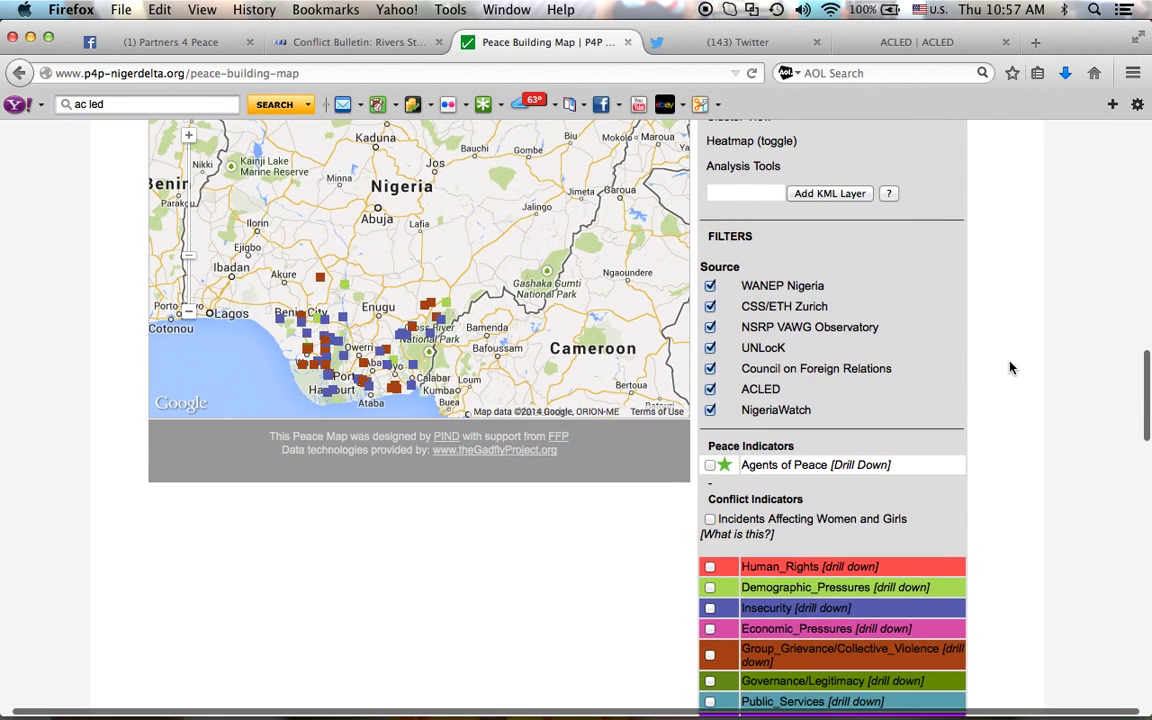
click(189, 140)
drag(405, 300, 409, 185)
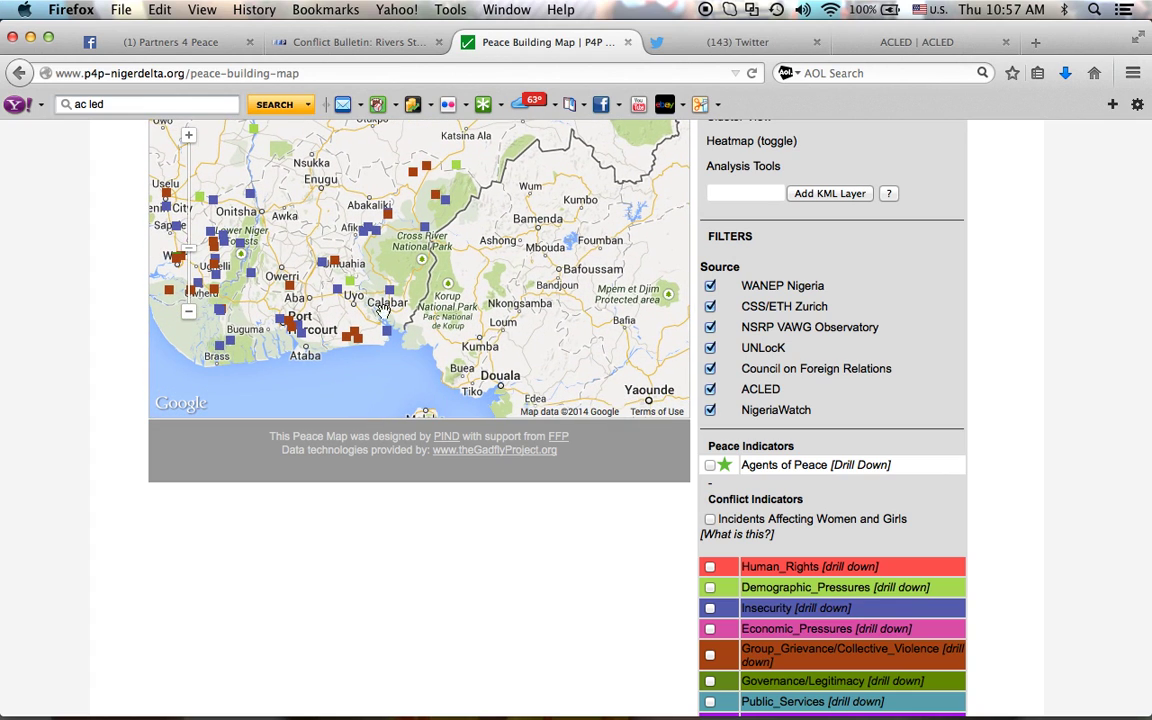
click(389, 336)
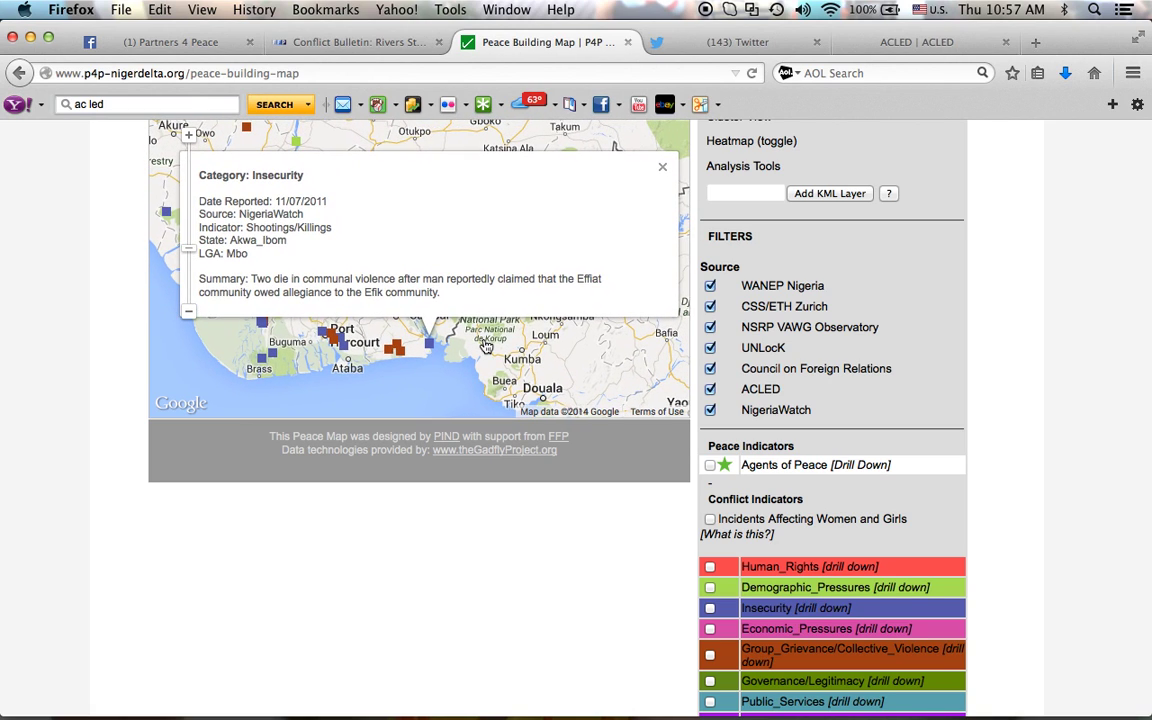
click(664, 171)
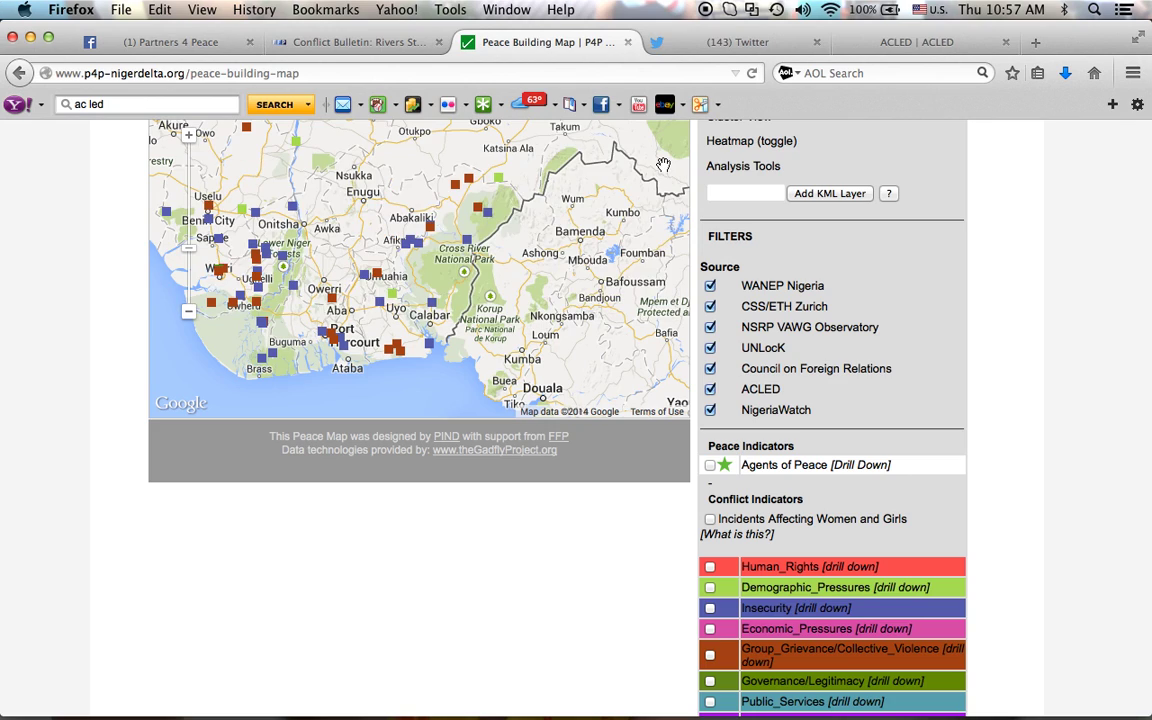
Step: Restrict the map to Incidents Affecting Women and Girls and reapply the filter
click(710, 521)
scroll(1000, 408, up, 4)
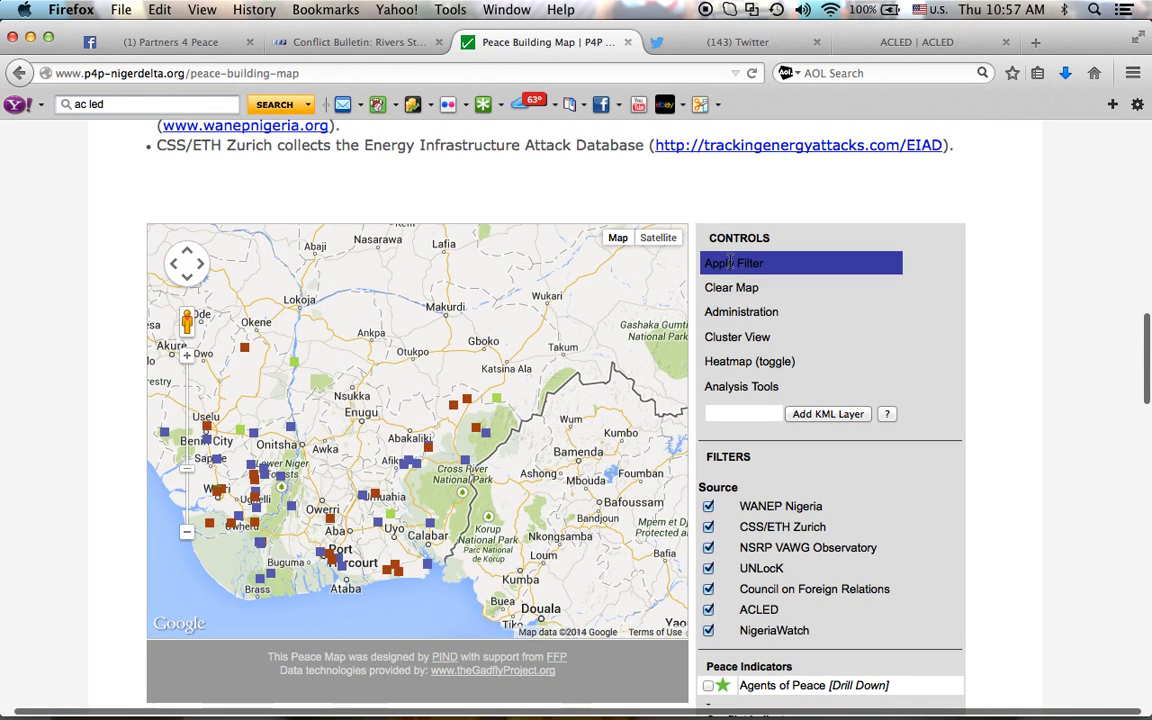
click(731, 264)
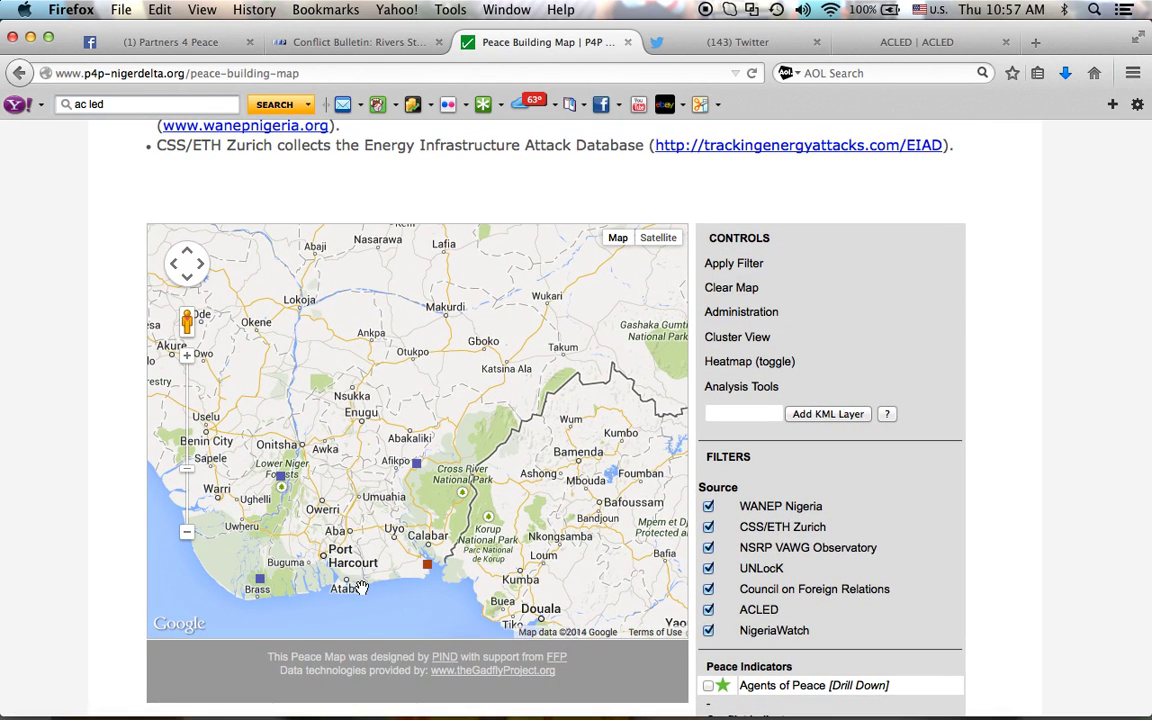
Step: Read the details of the Group_Grievance/Collective_Violence incident south of Calabar and display the filtered incidents as a heatmap
click(428, 569)
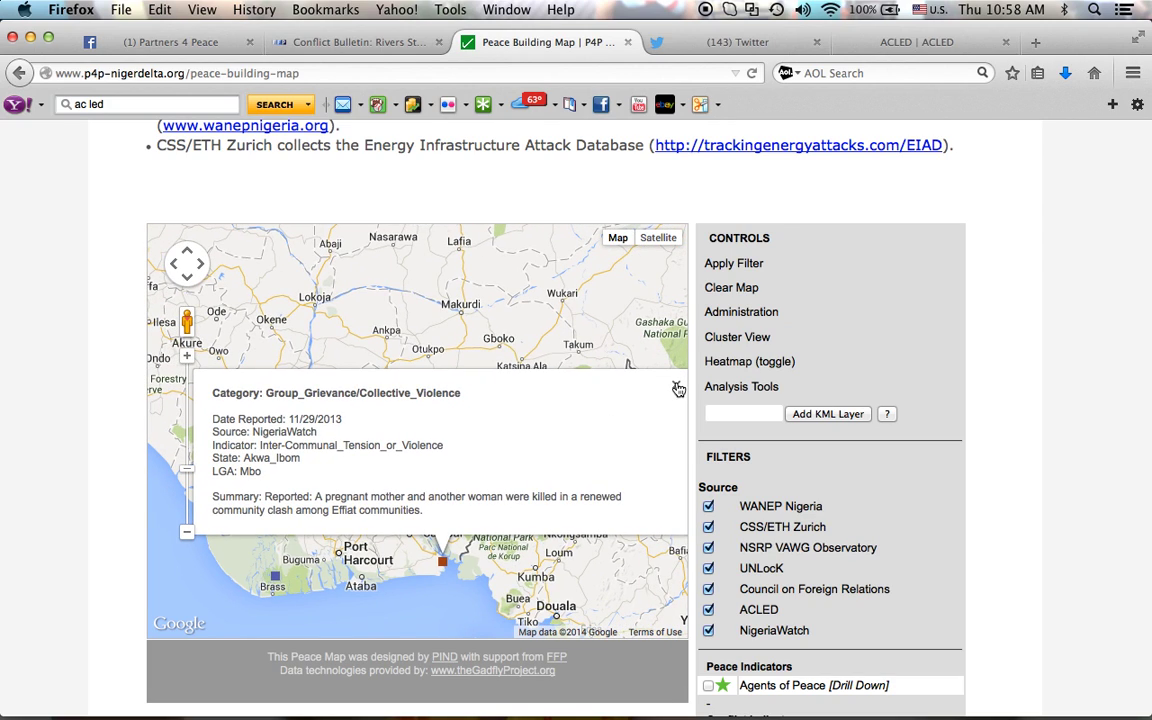
click(676, 385)
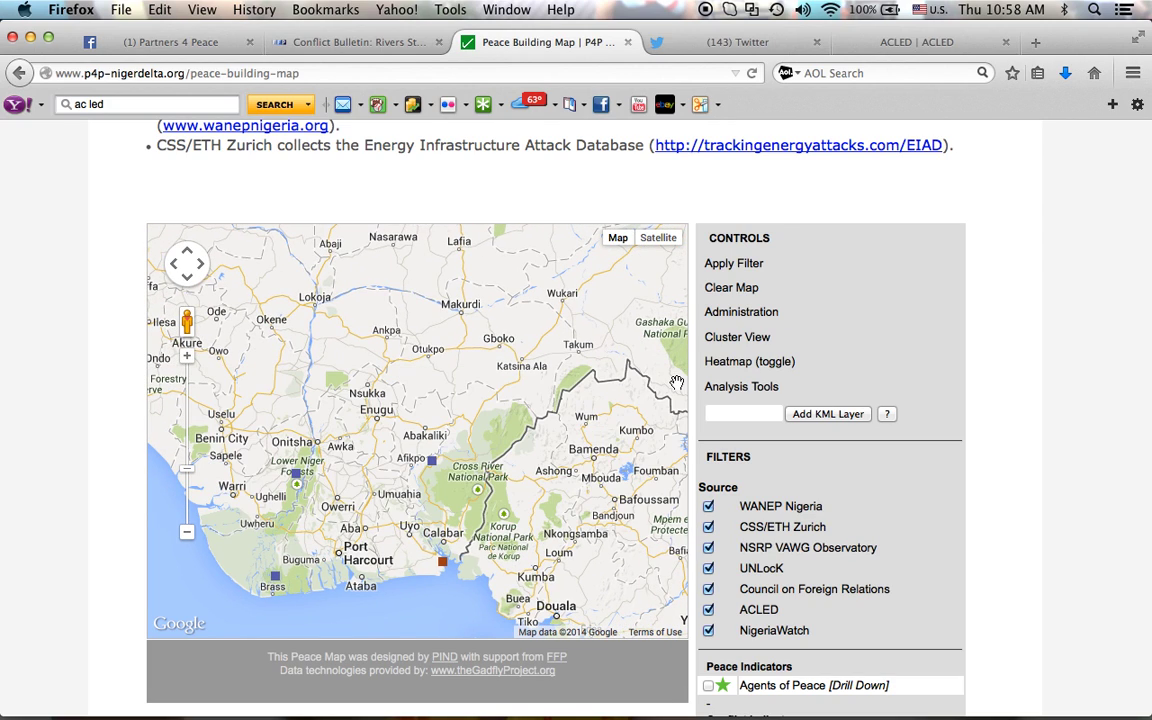
click(735, 361)
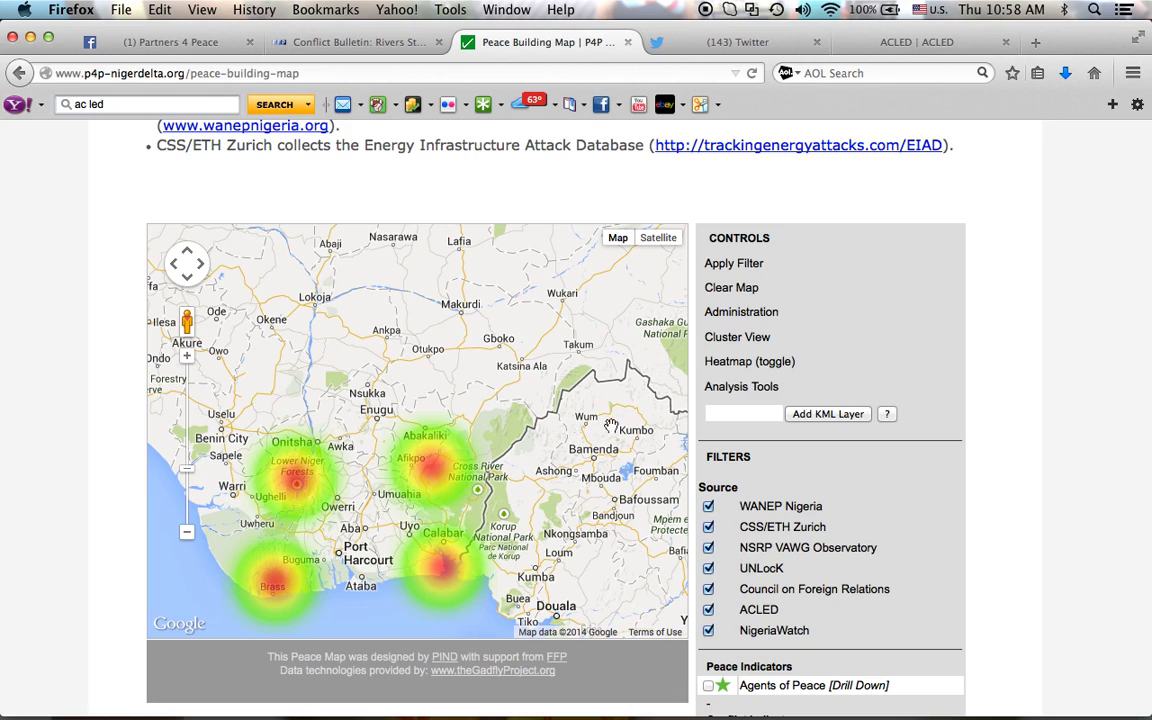
Step: View the analysis bar chart of the filtered incidents by sub-indicator and by Geo-level 2
click(729, 389)
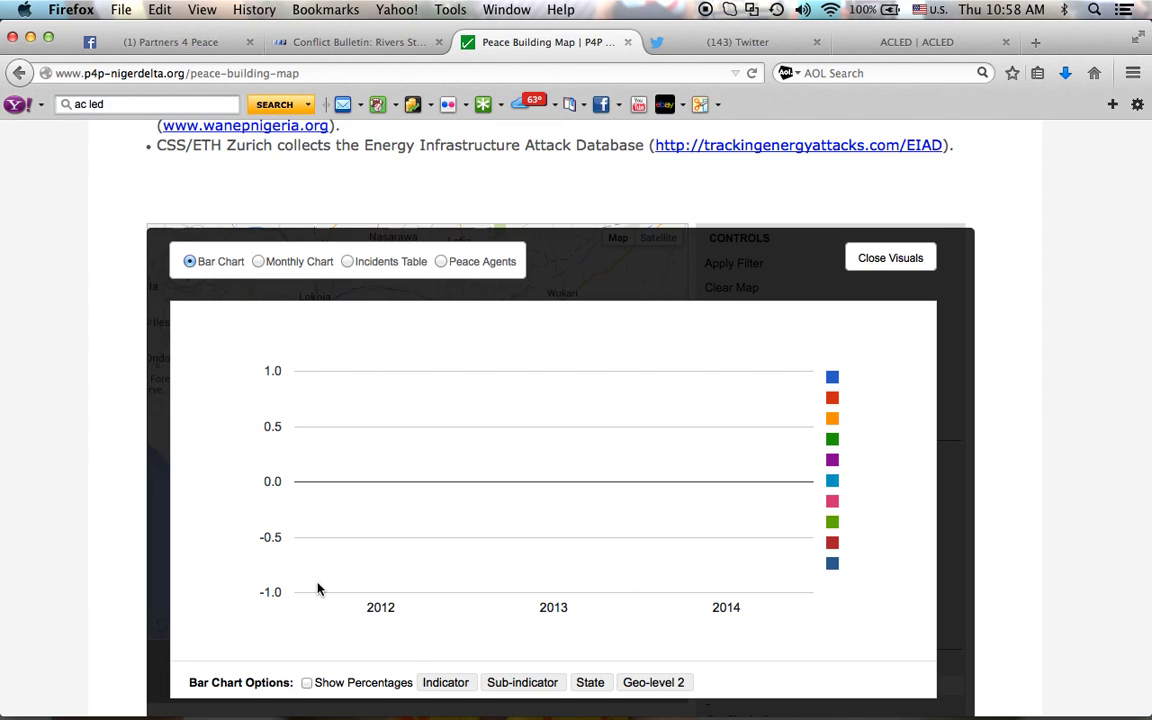
click(518, 684)
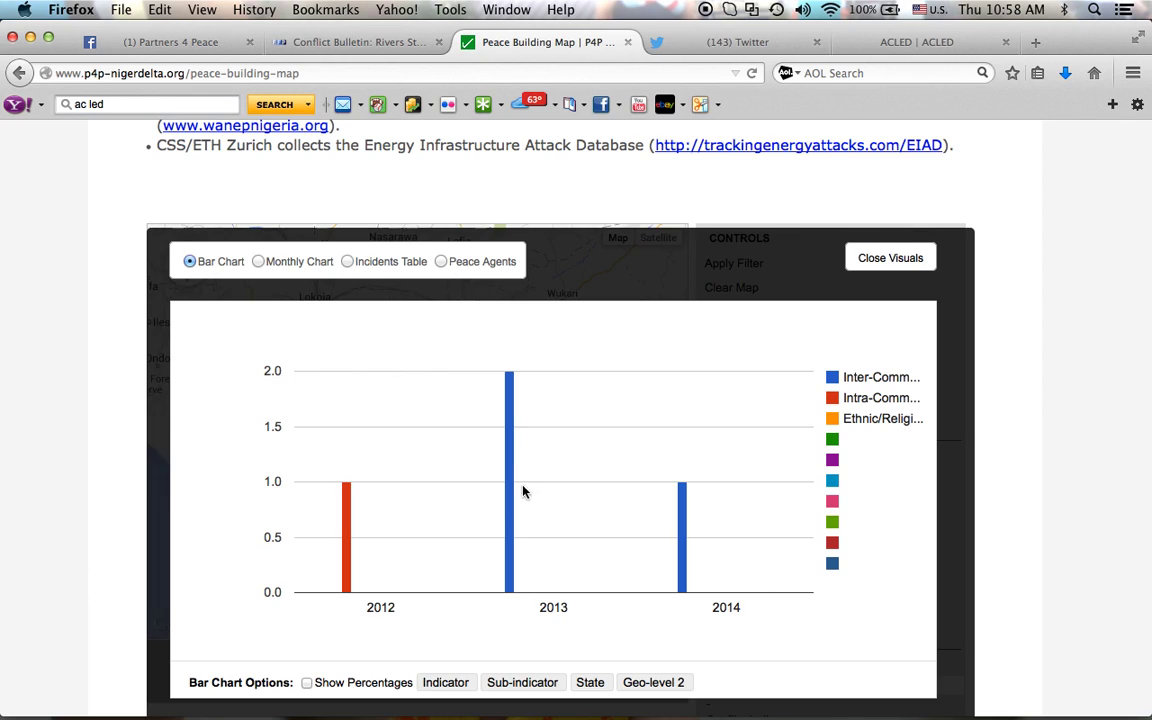
mouse_move(511, 490)
click(590, 682)
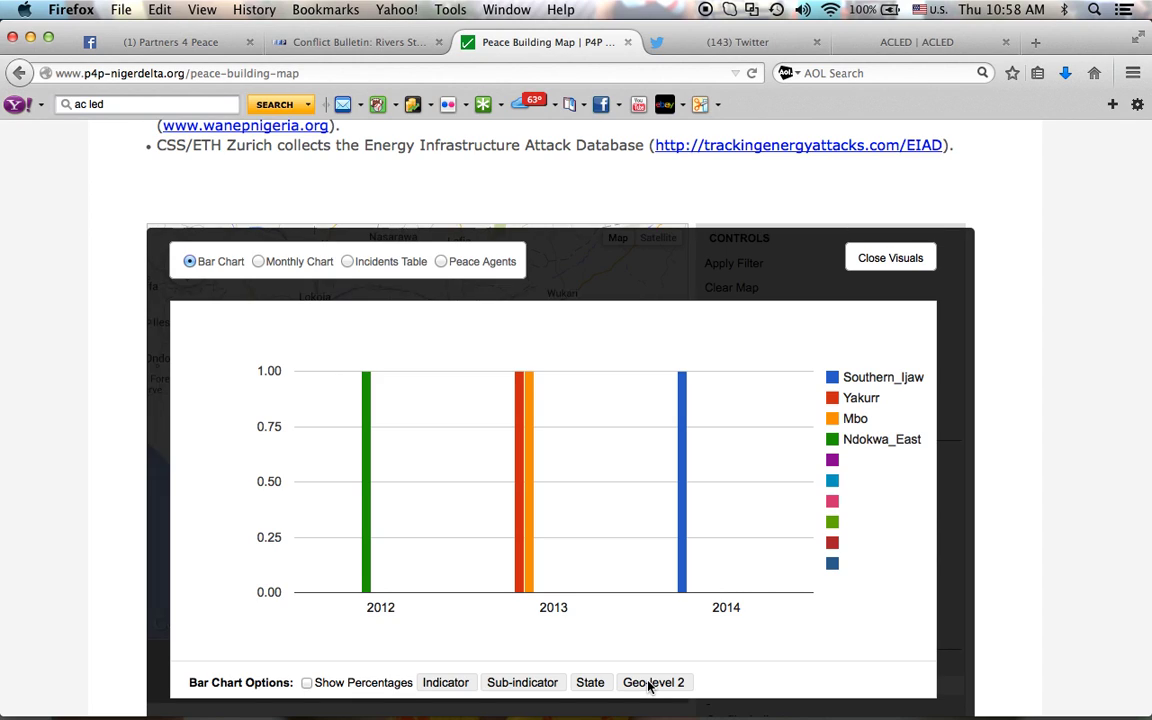
Step: View the monthly chart and the incidents table for the filtered incidents, and close the visuals
click(259, 262)
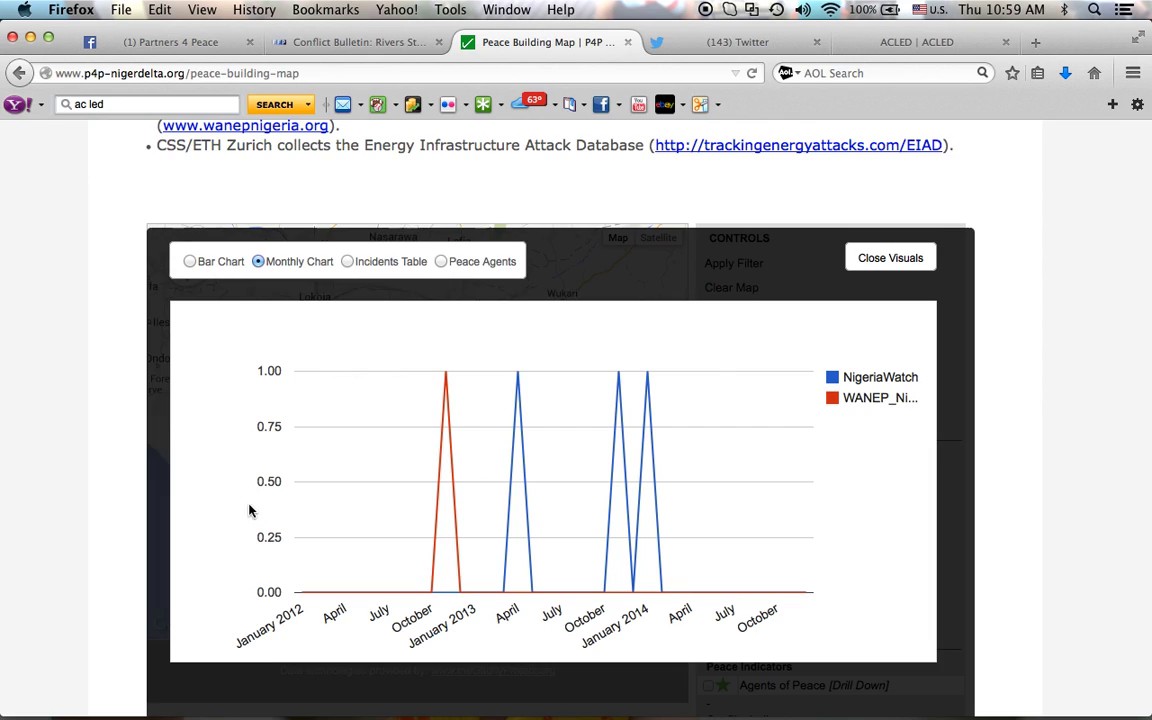
click(347, 261)
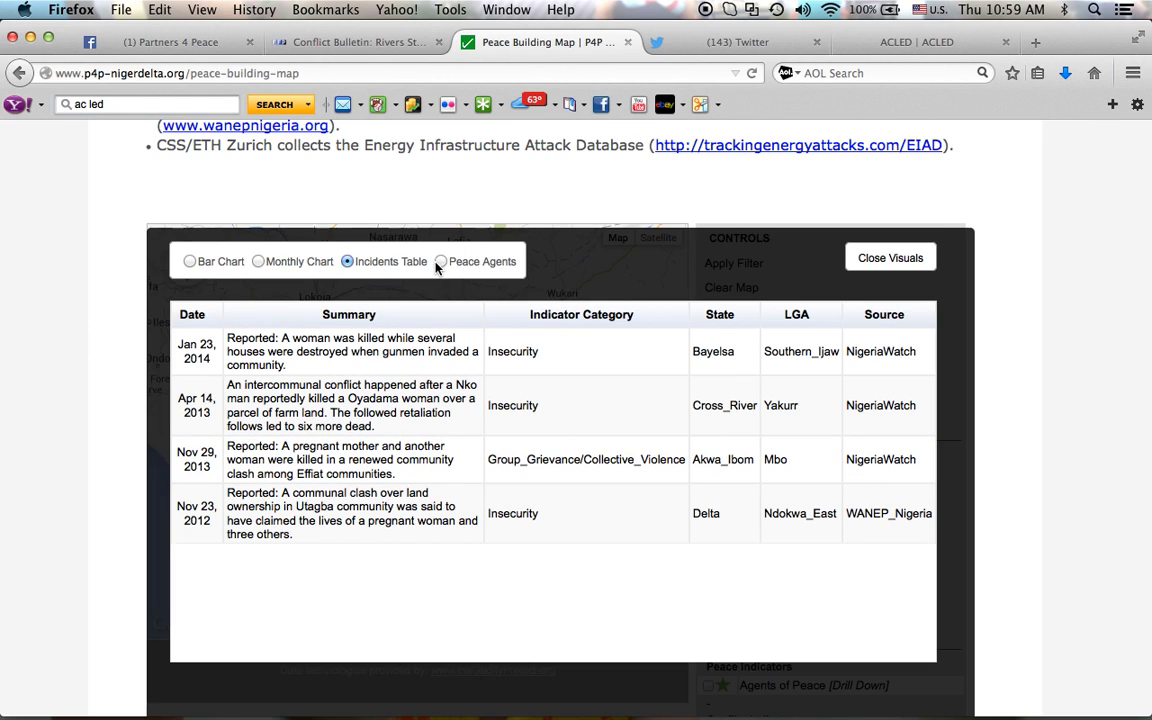
click(902, 259)
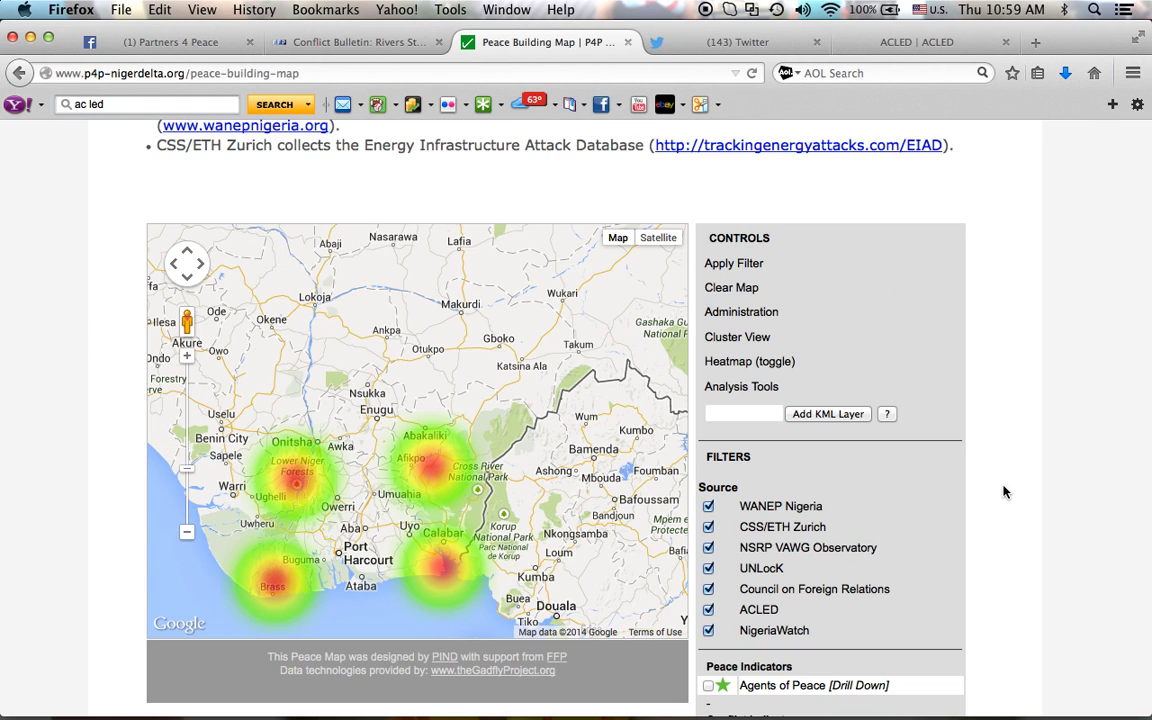
Step: Add the Agents of Peace indicator to the map and reapply the filter to show incident markers instead of the heatmap
scroll(1005, 495, down, 3)
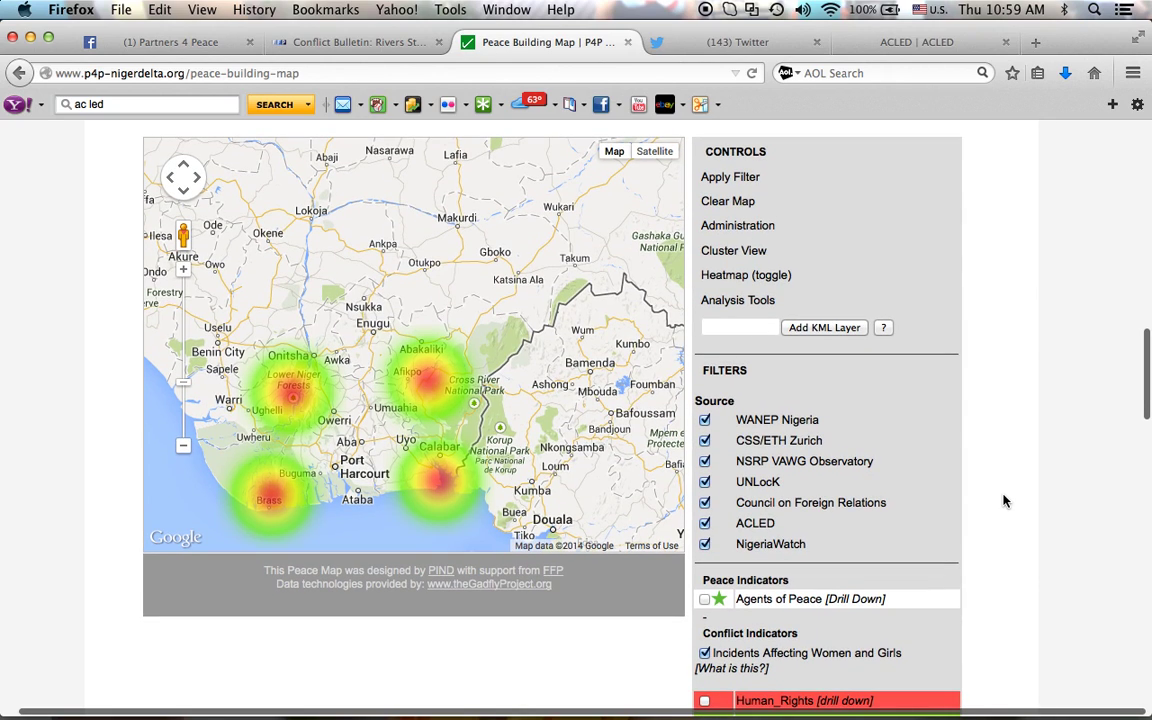
click(705, 600)
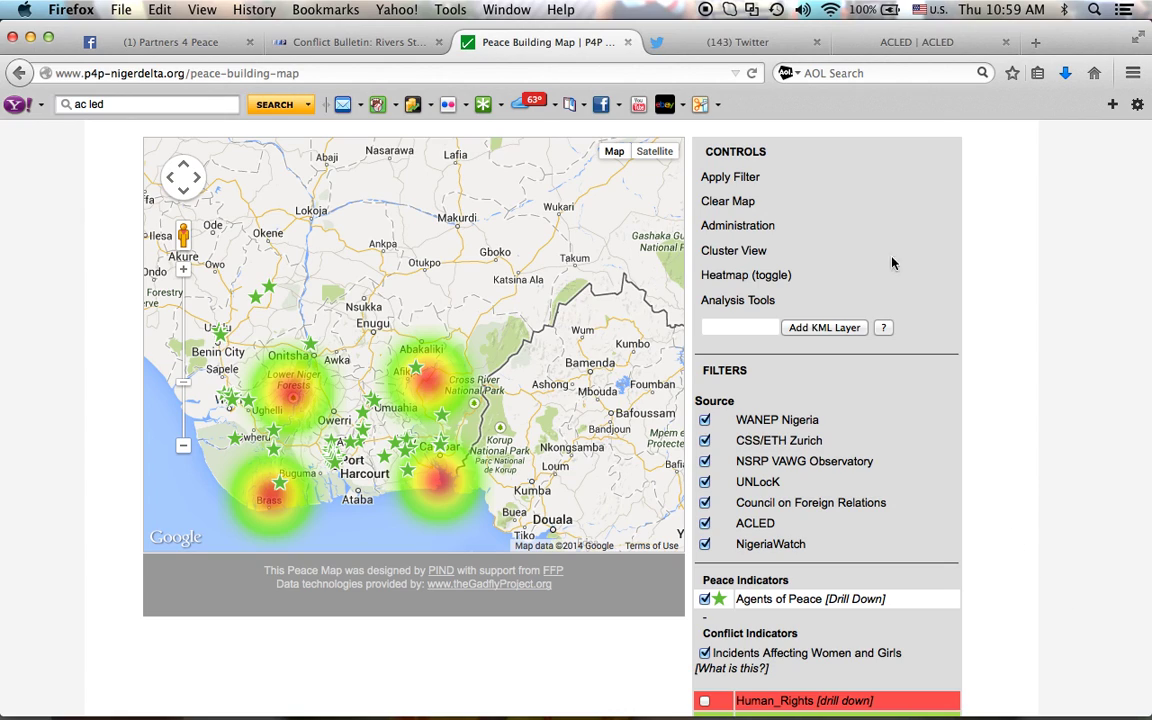
click(750, 178)
click(727, 179)
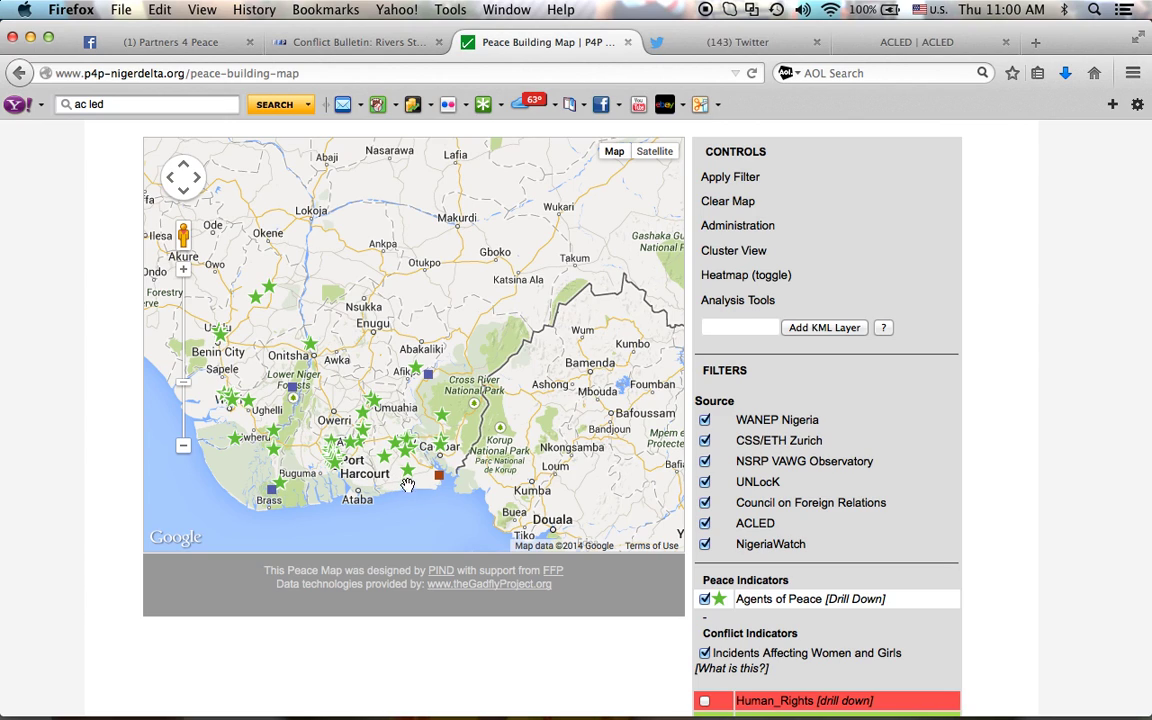
Step: View the details of a peace agent marker near the Akwa Ibom coast and the Peace Agents table in the analysis tools
click(407, 470)
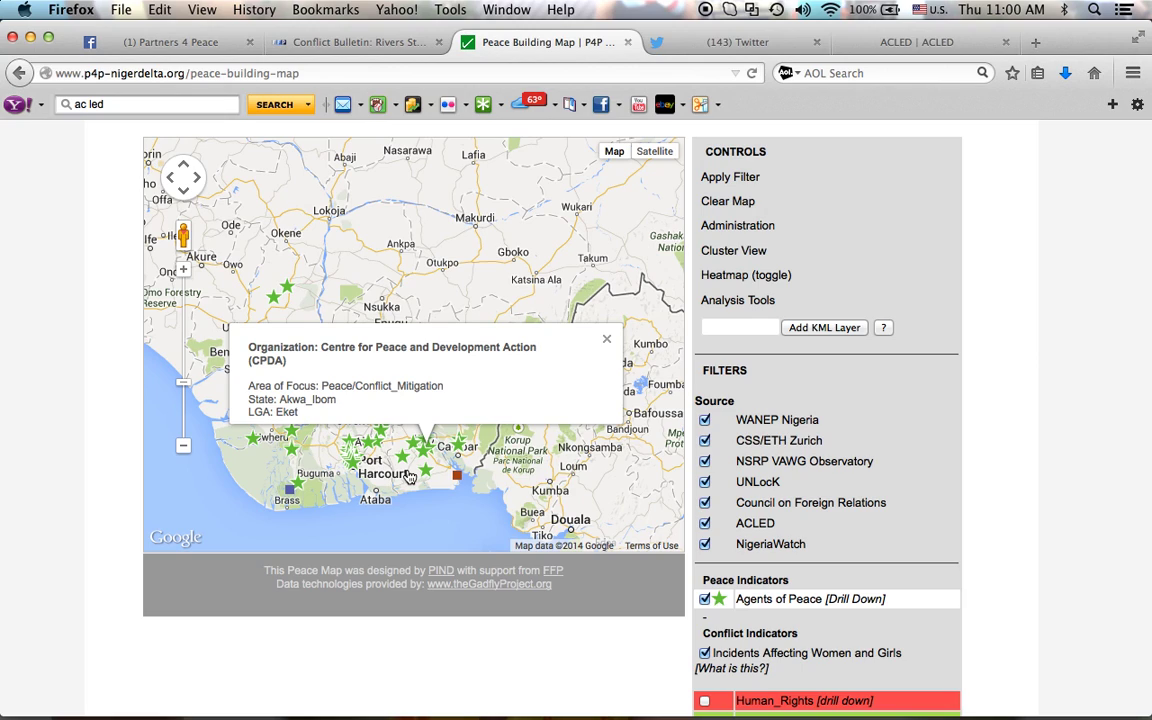
click(605, 343)
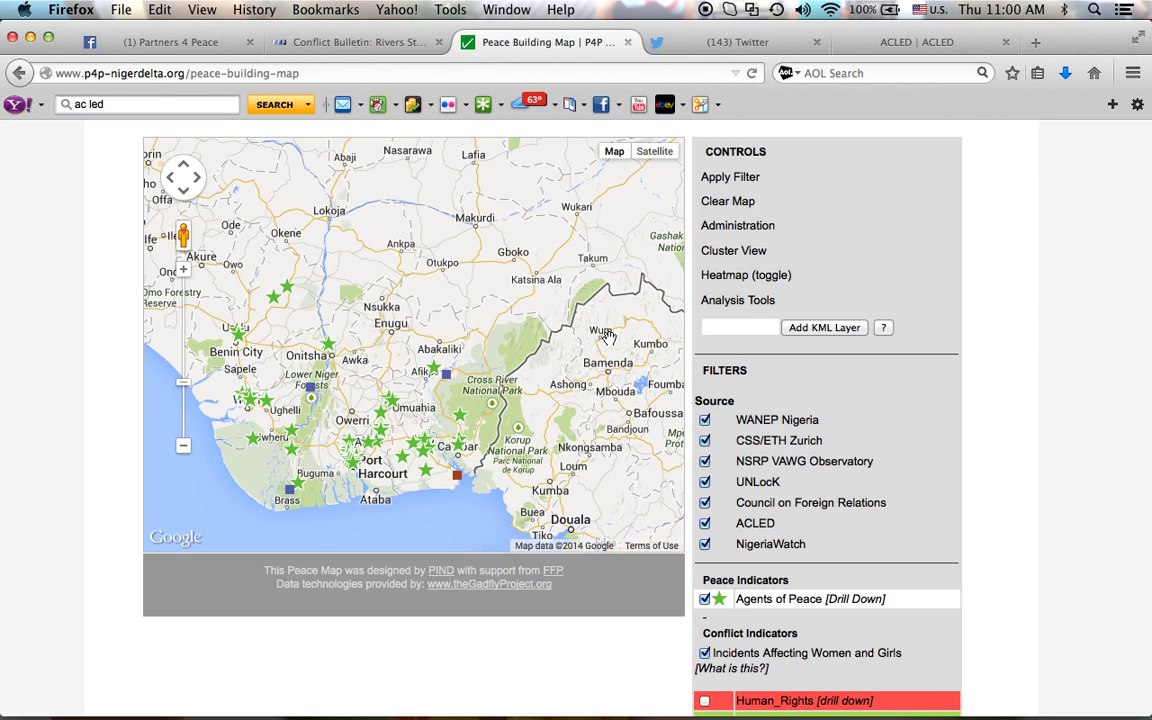
click(721, 301)
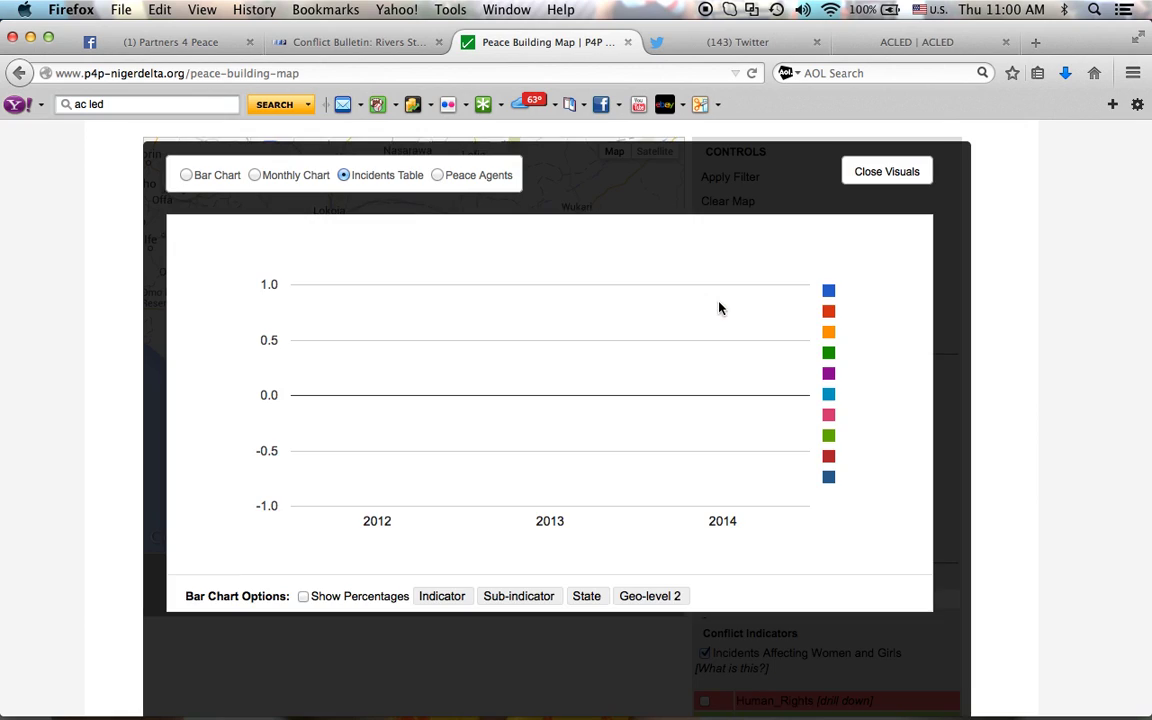
click(439, 176)
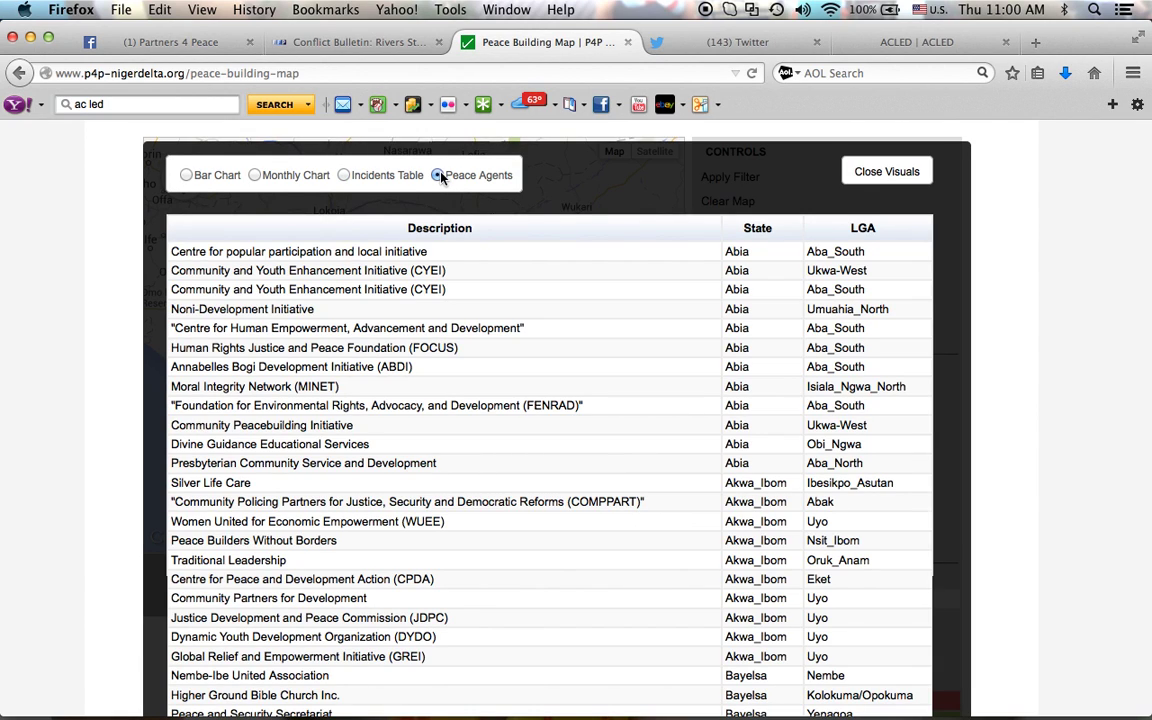
click(866, 172)
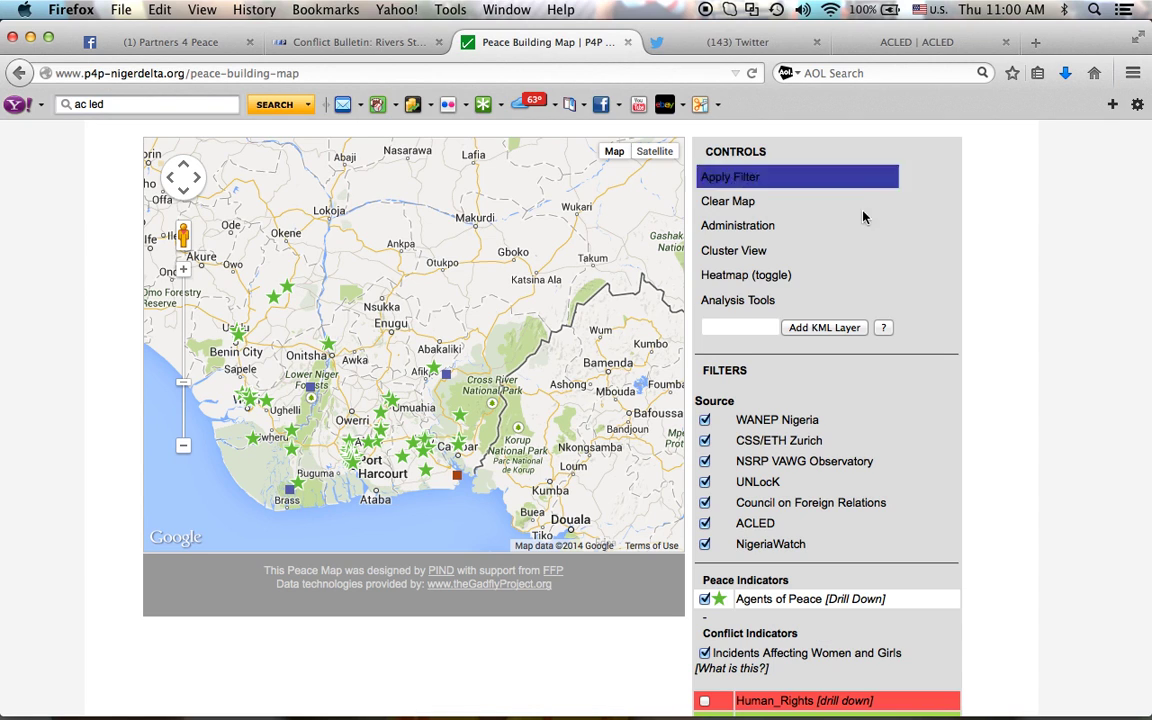
Step: Review the areas of focus in the Agents of Peace drill-down and keep them all selected
click(851, 598)
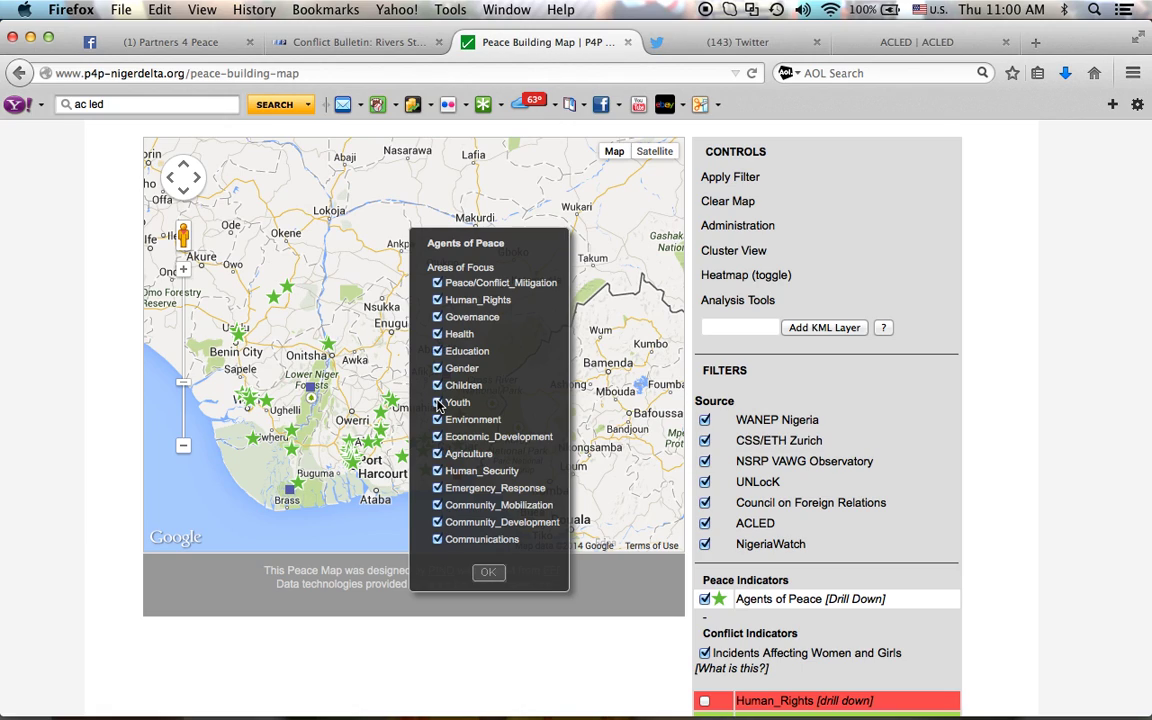
click(488, 574)
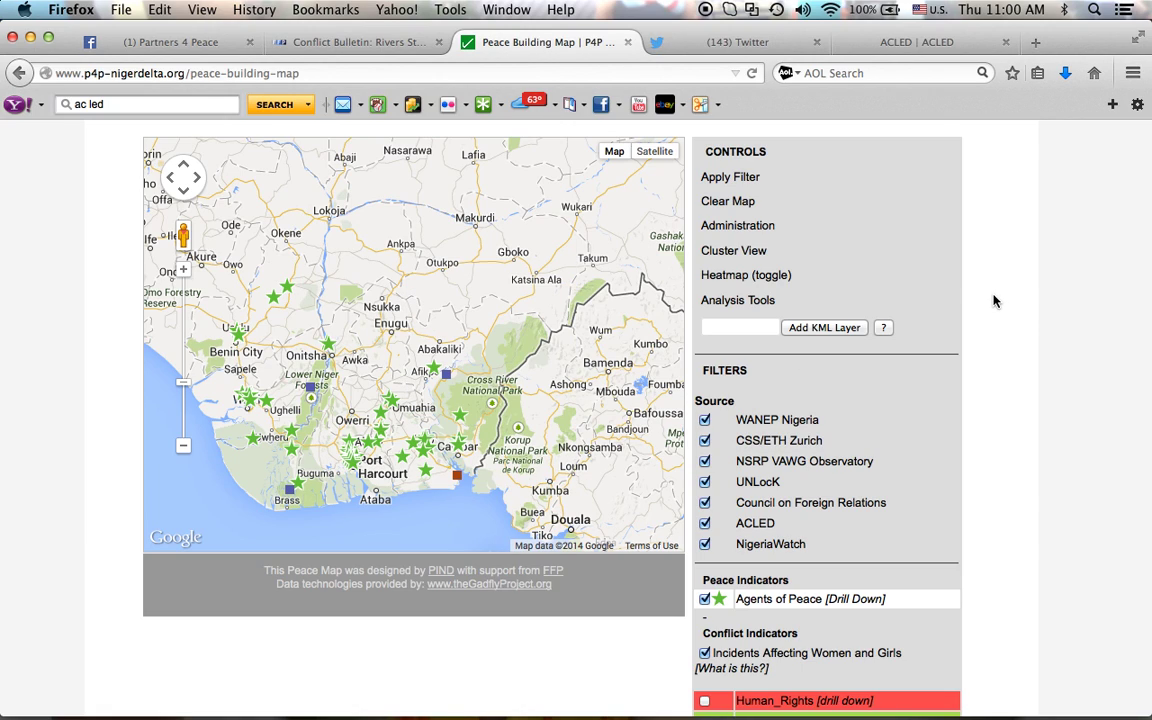